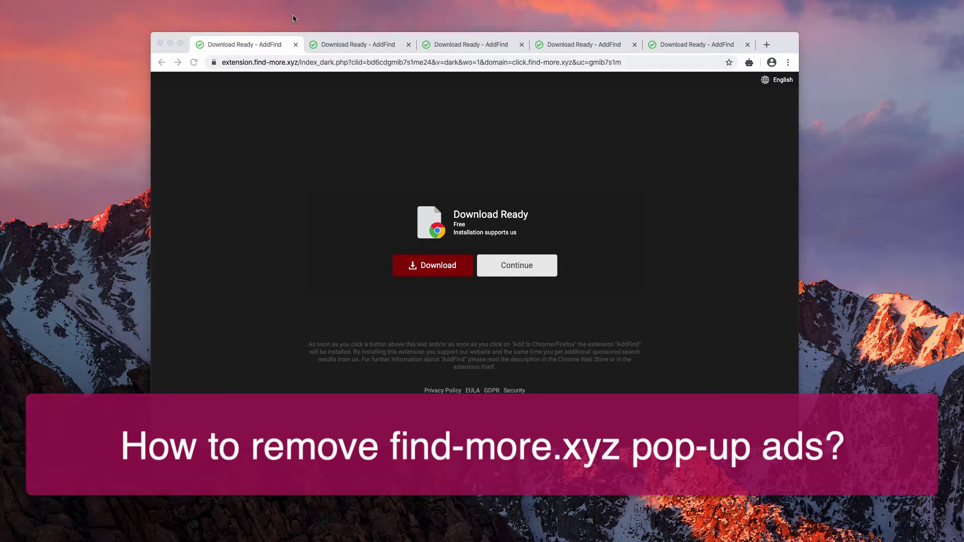
Highlight find-more.xyz in the address bar and continue past the Download Ready page.
drag(291, 67, 322, 61)
click(288, 60)
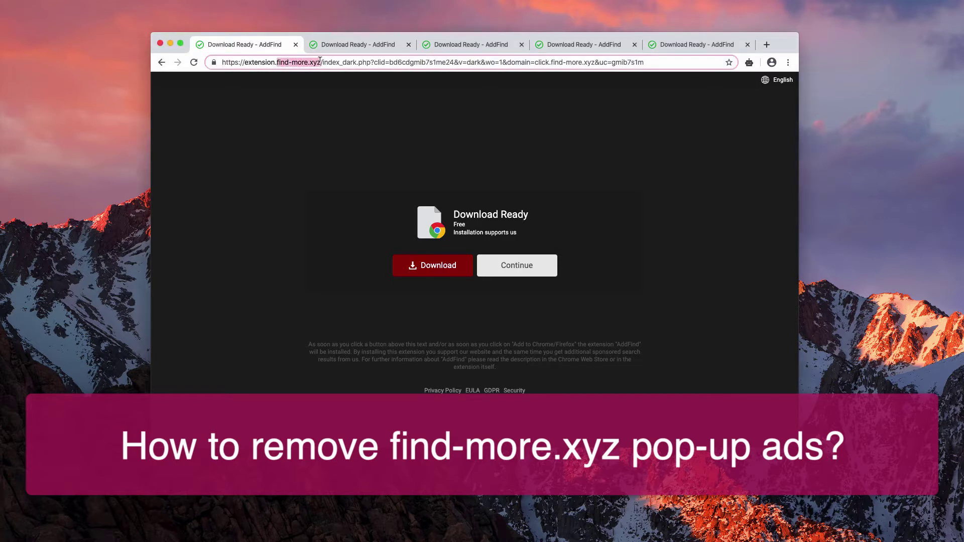
click(337, 65)
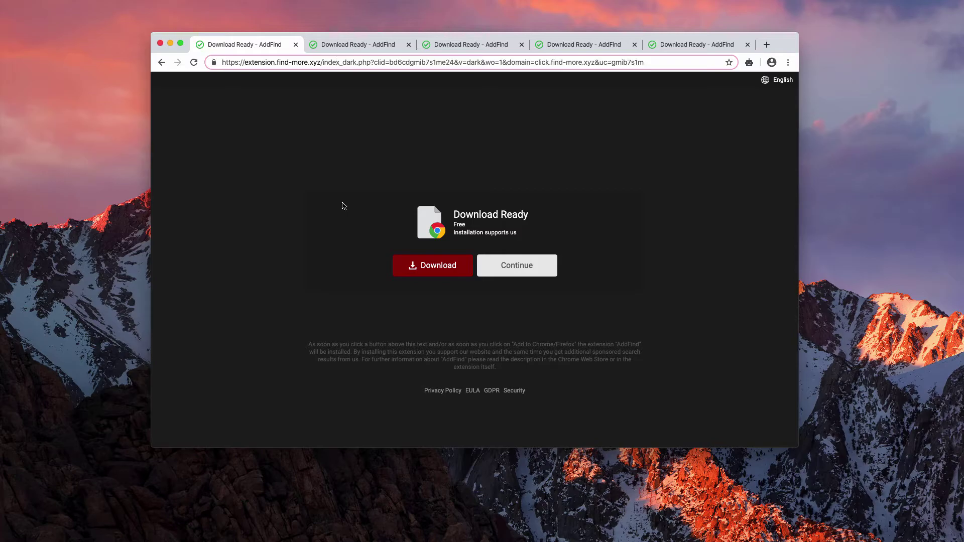
click(516, 264)
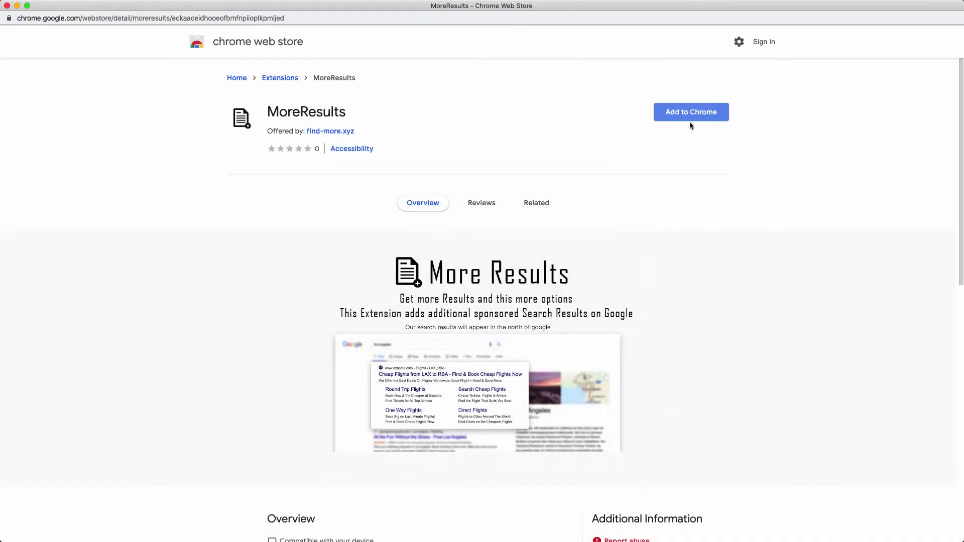
Add the MoreResults extension to Chrome, confirming Add extension in the permission dialog.
click(689, 118)
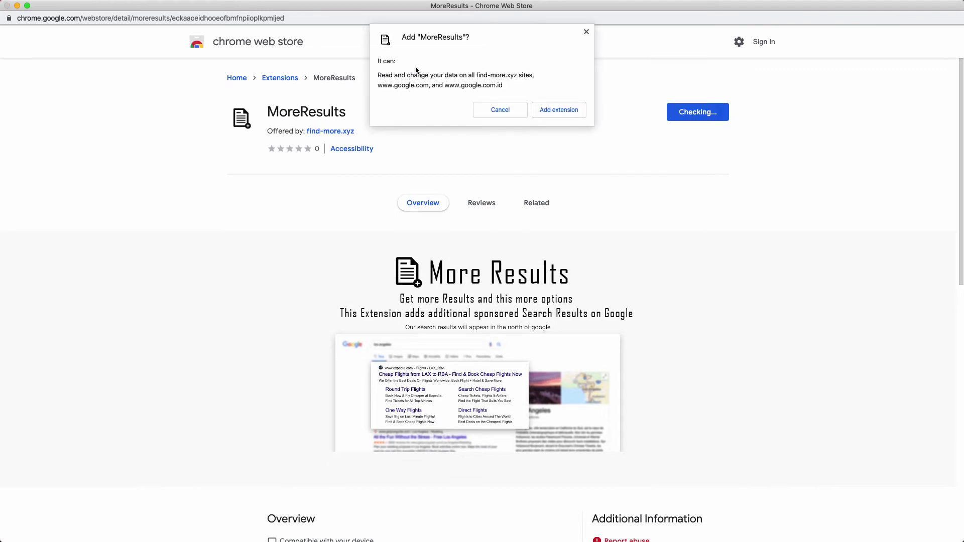
click(559, 110)
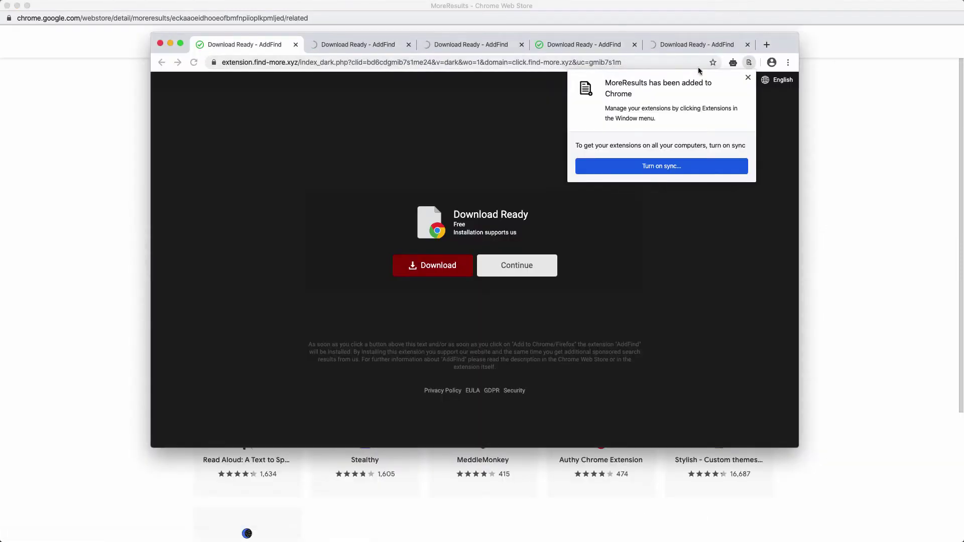
In a new tab, load google.com and search for 'virus'.
click(768, 45)
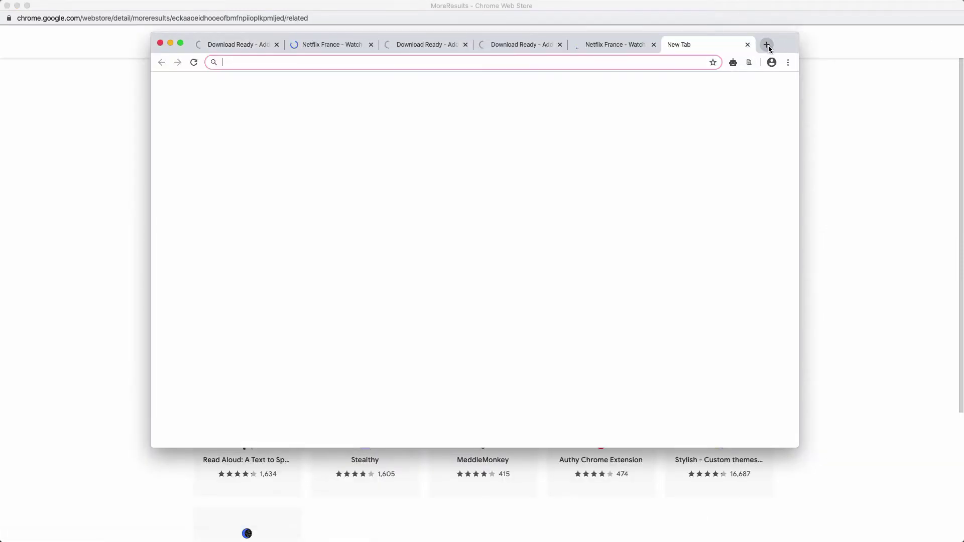
text(g)
key(Return)
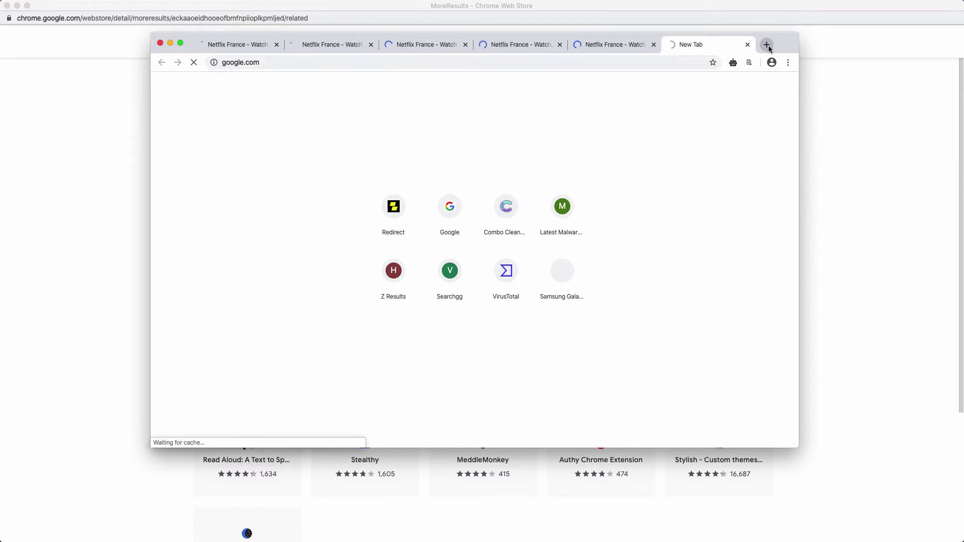
text(virus)
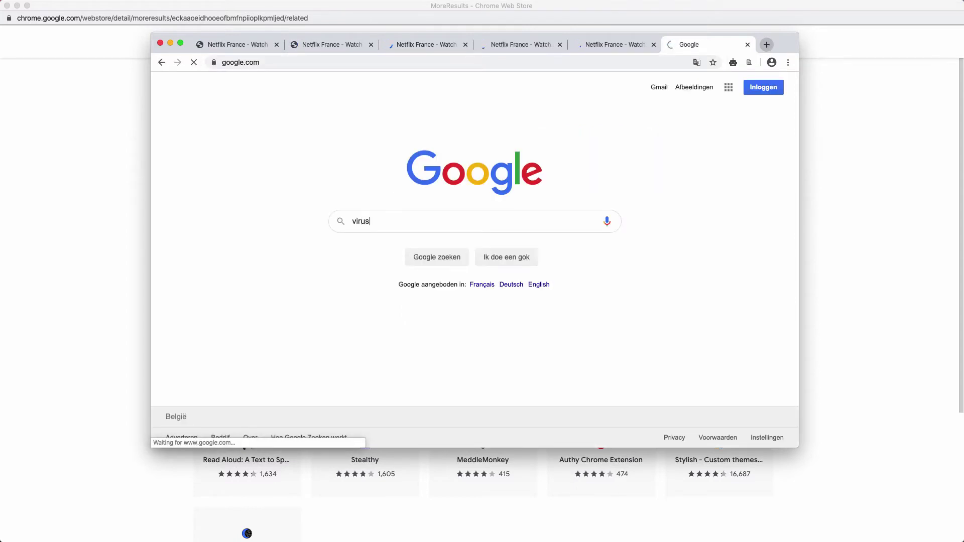
key(Return)
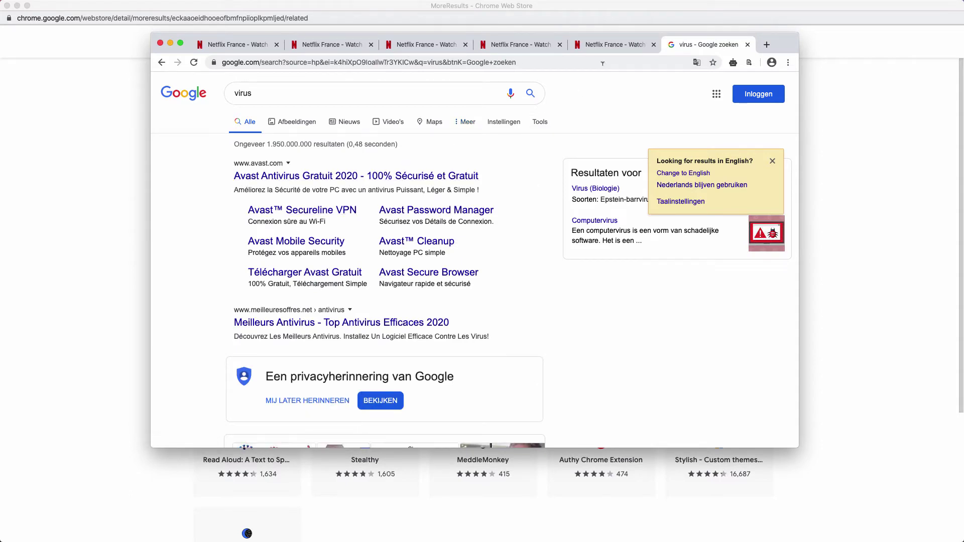
Close the second and fourth Netflix tabs and the virus search results tab.
click(616, 48)
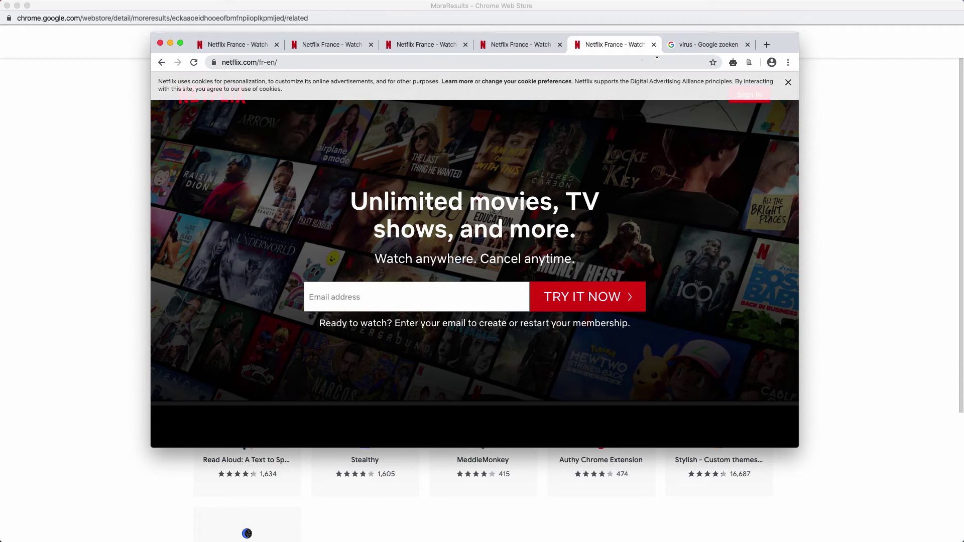
click(714, 44)
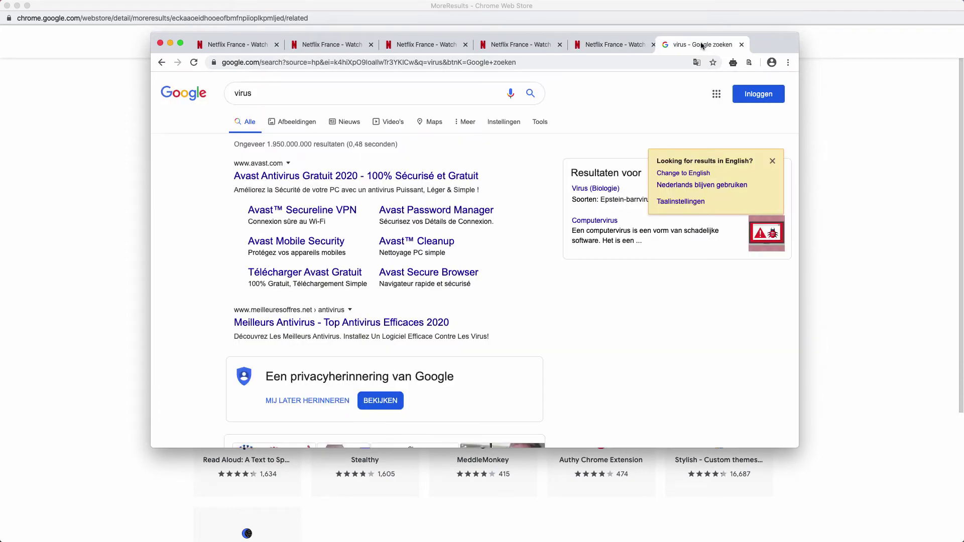
click(346, 48)
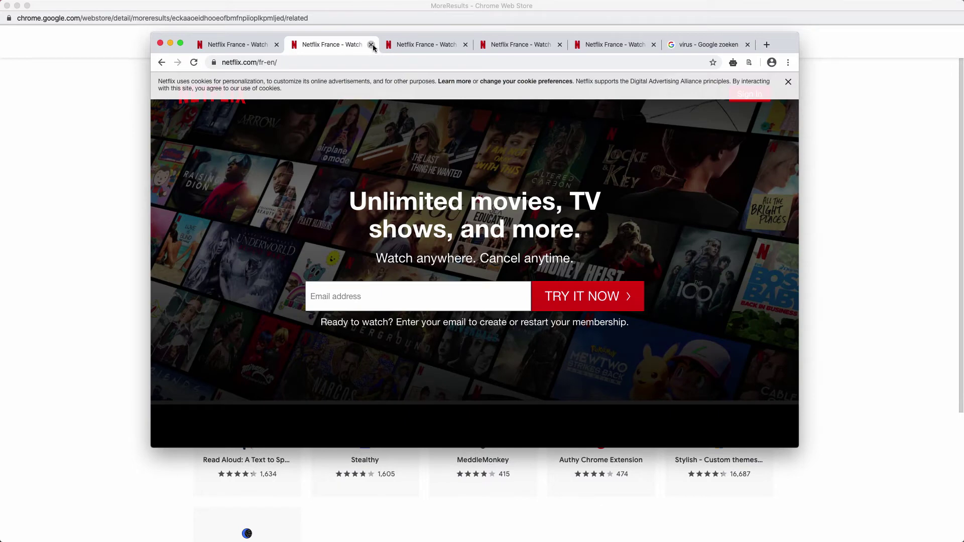
click(371, 45)
click(590, 46)
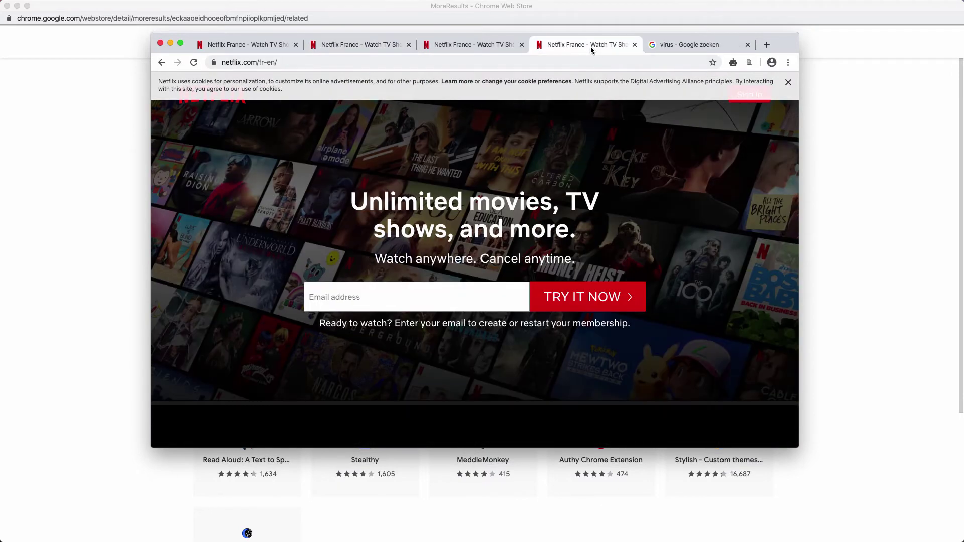
click(634, 45)
key(super+w)
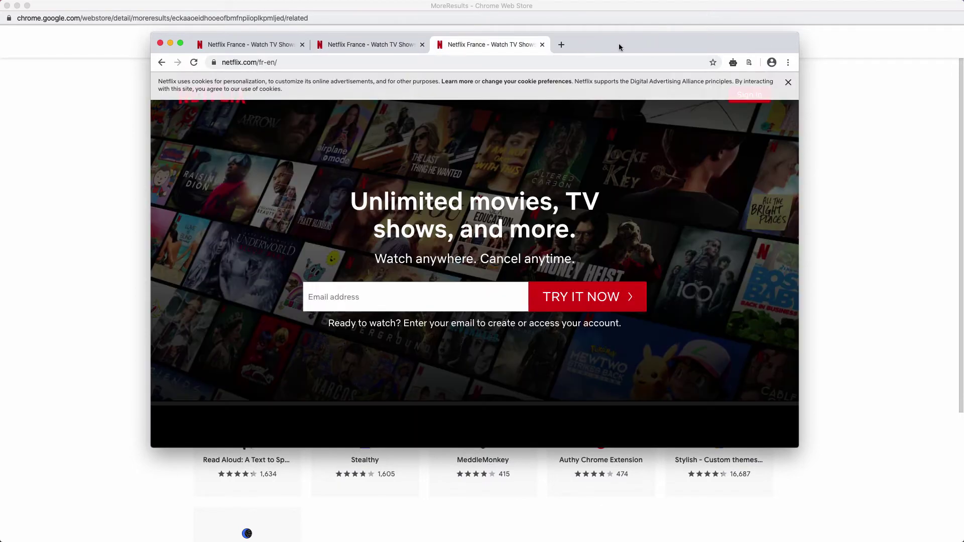
Close the Web Store window and open MoreResults' store page from its extension icon menu.
click(135, 3)
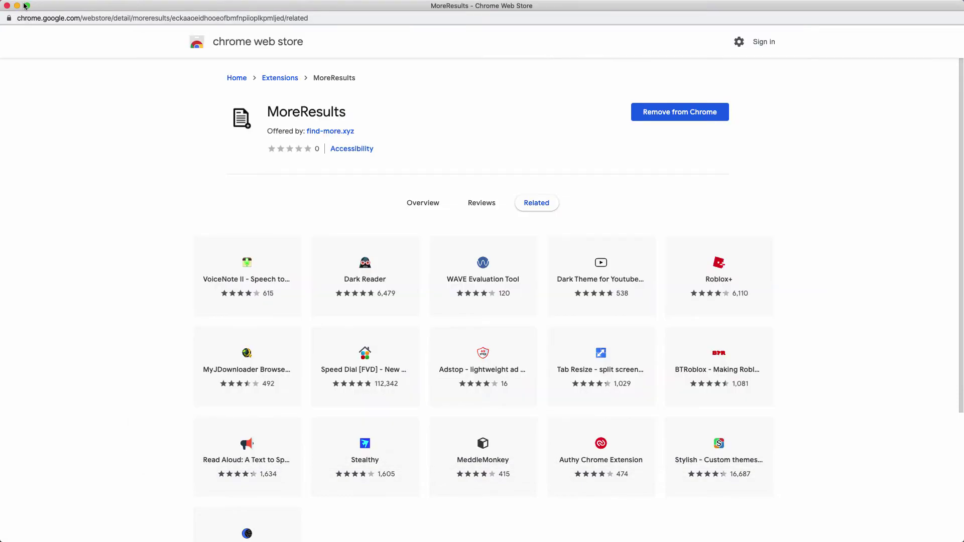
click(7, 5)
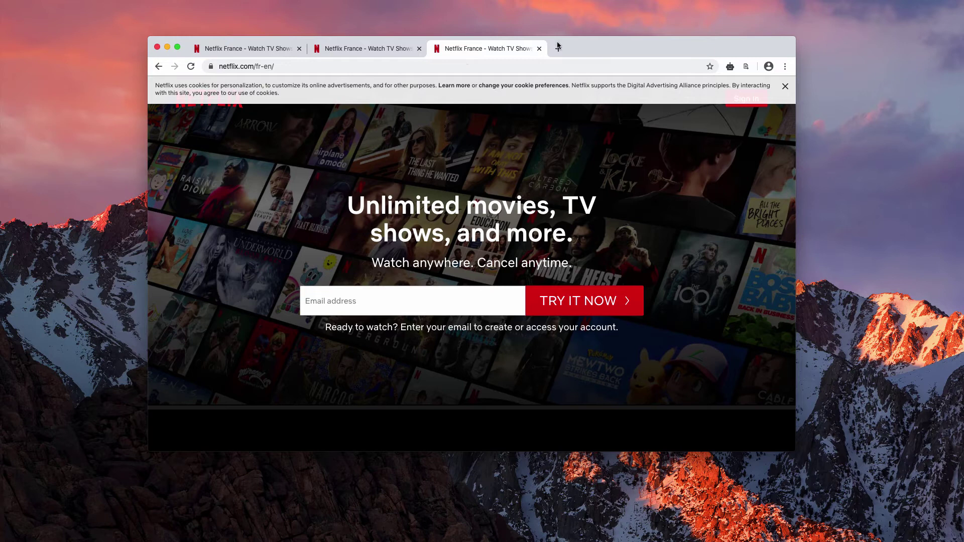
right_click(746, 69)
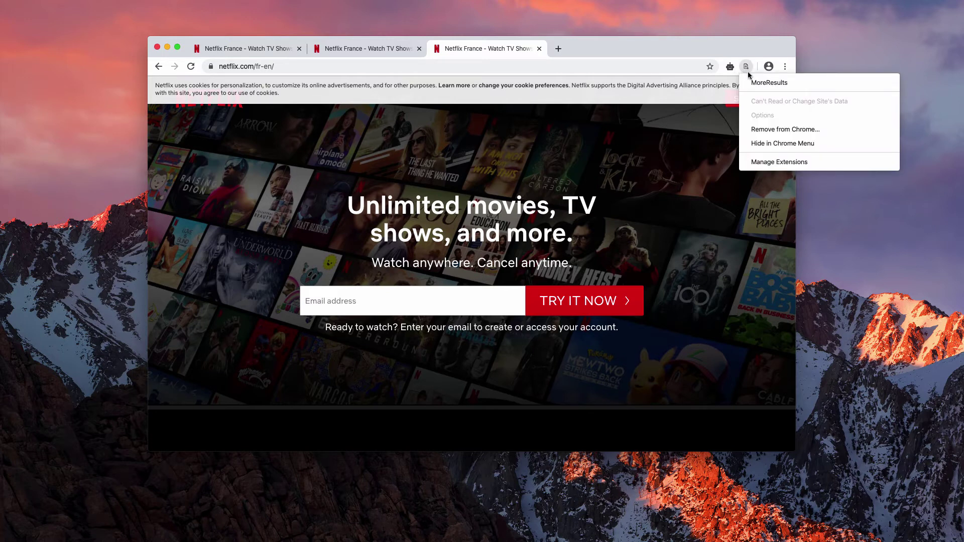
click(757, 82)
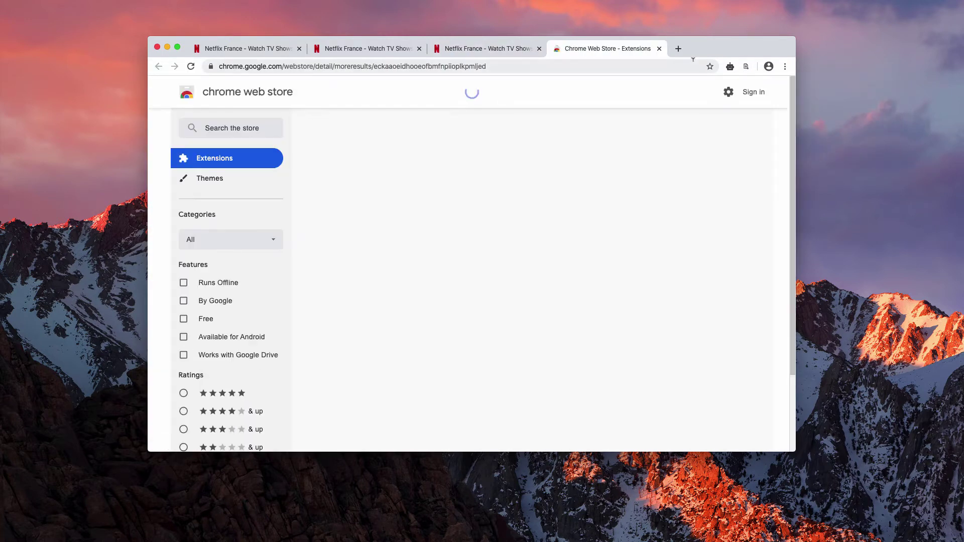
On the Extensions page, switch off MoreResults and remove it.
click(785, 67)
mouse_move(696, 236)
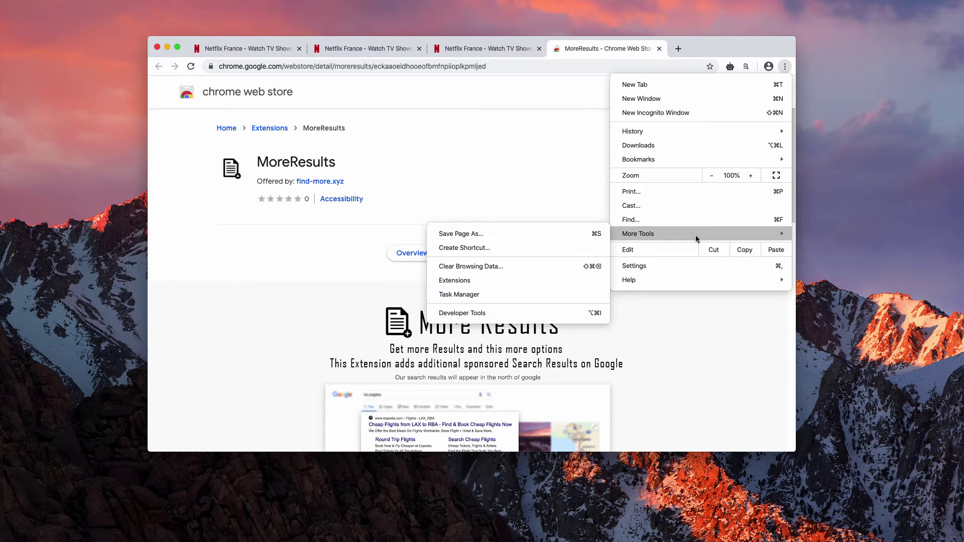
click(517, 280)
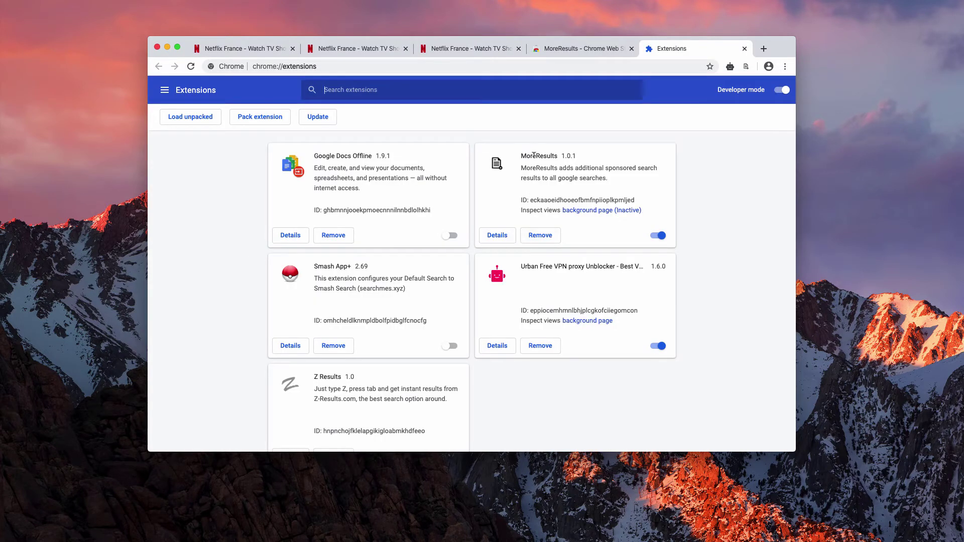
click(657, 235)
click(533, 239)
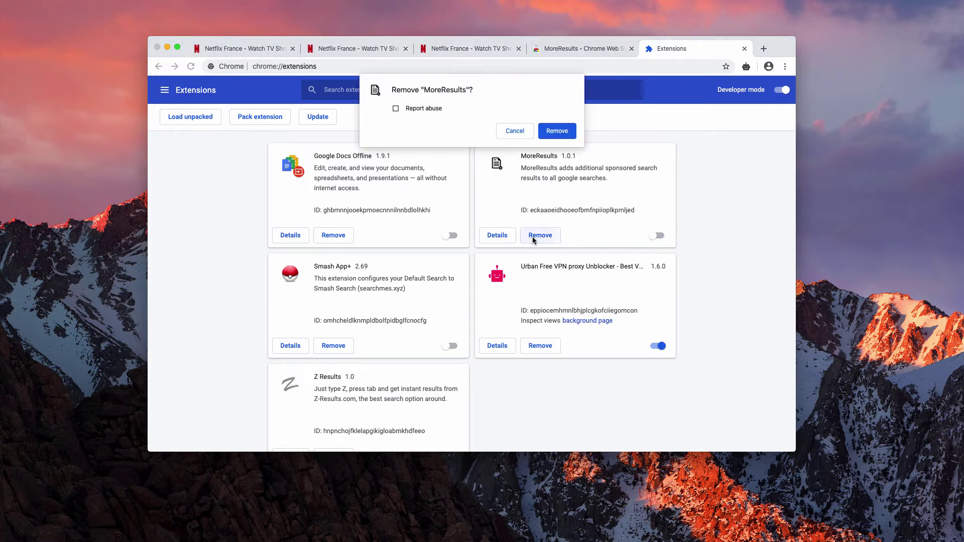
click(554, 134)
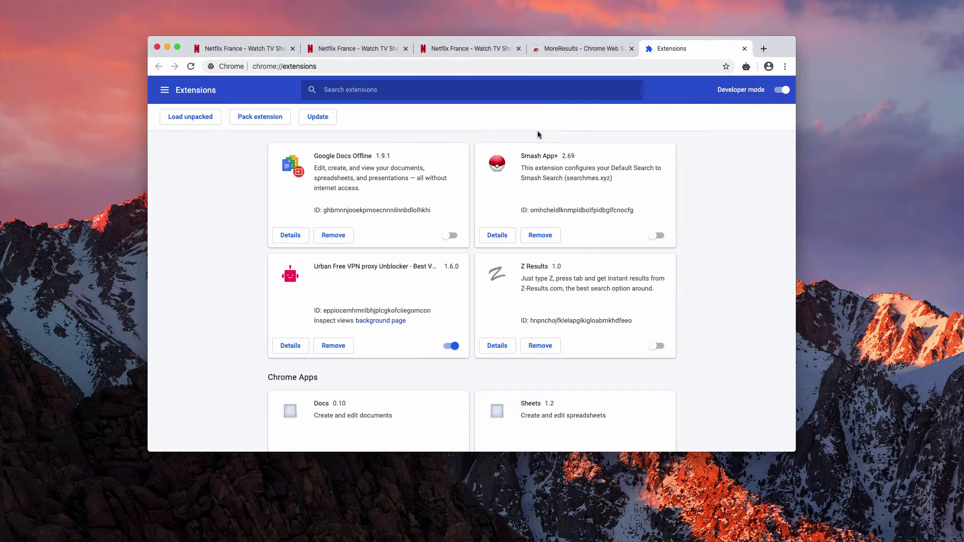
Select the address of the Search Marquis page at searchmarquis.com.
click(409, 66)
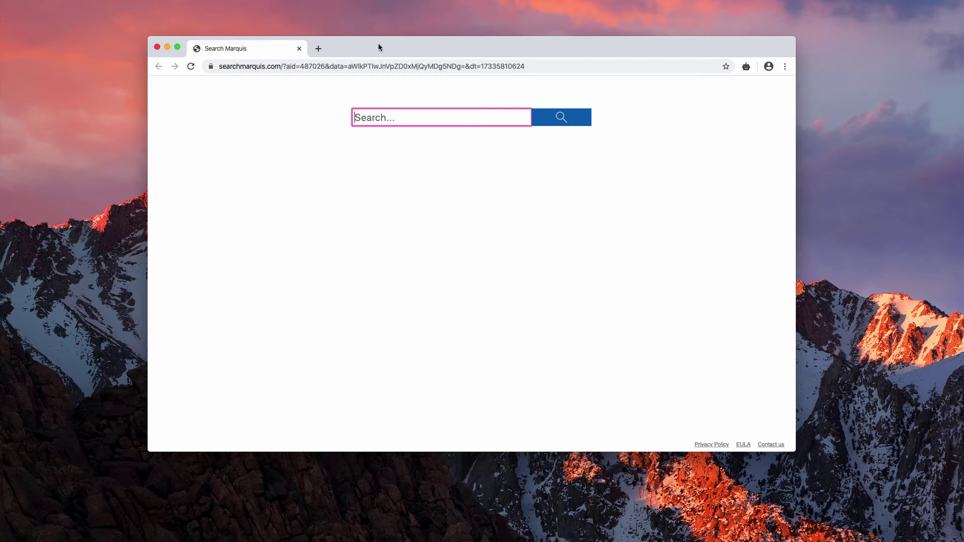
Go to combocleaner.com in a new tab and download Combo Cleaner.
click(318, 50)
text(combocleaner.com)
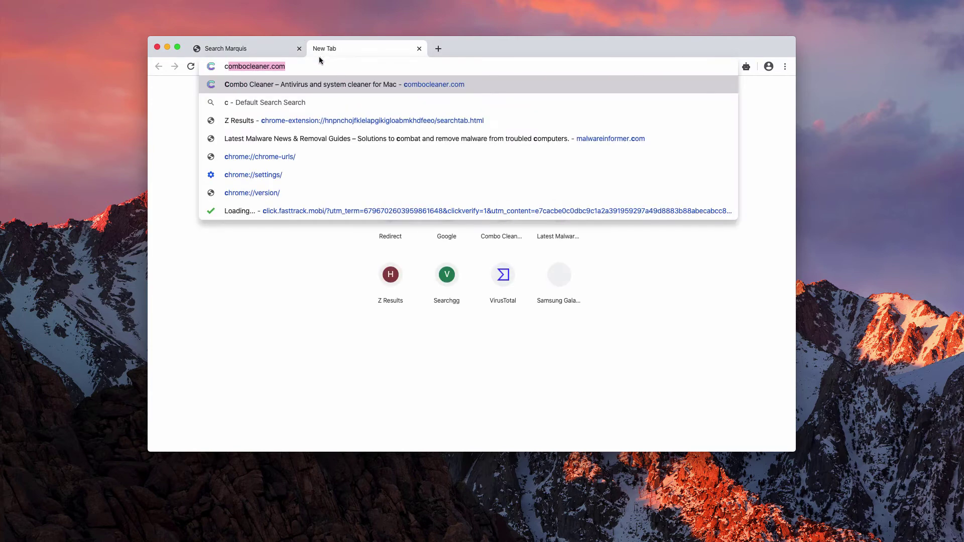
click(338, 84)
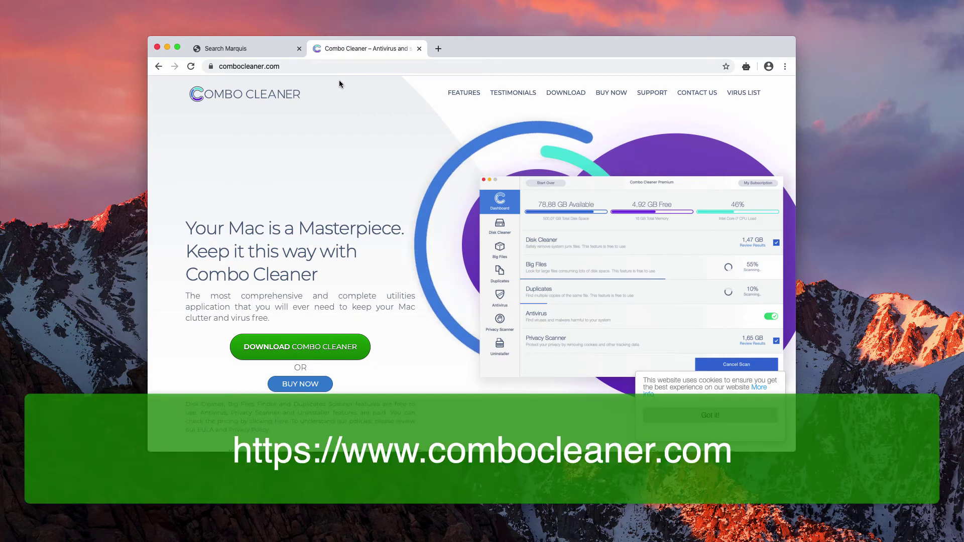
click(317, 71)
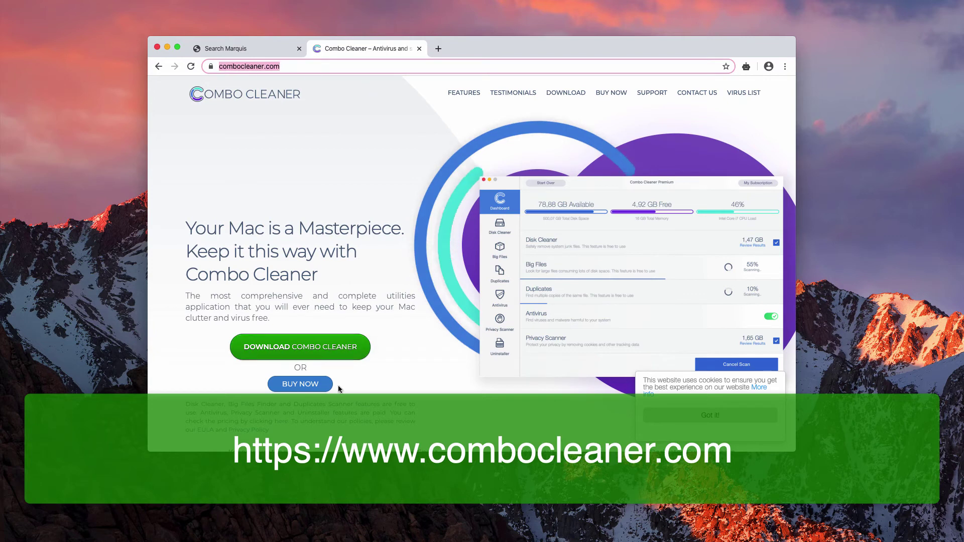
click(318, 346)
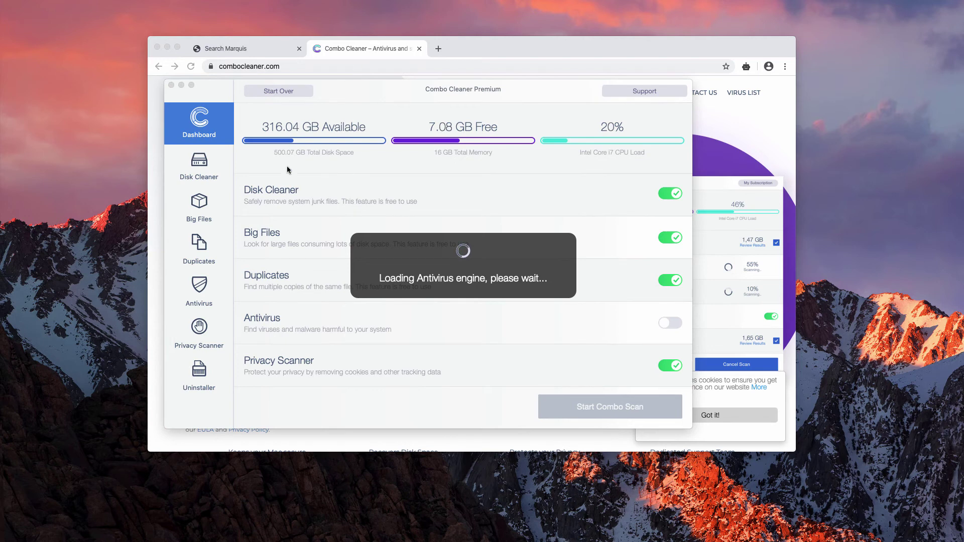
click(201, 174)
click(201, 174)
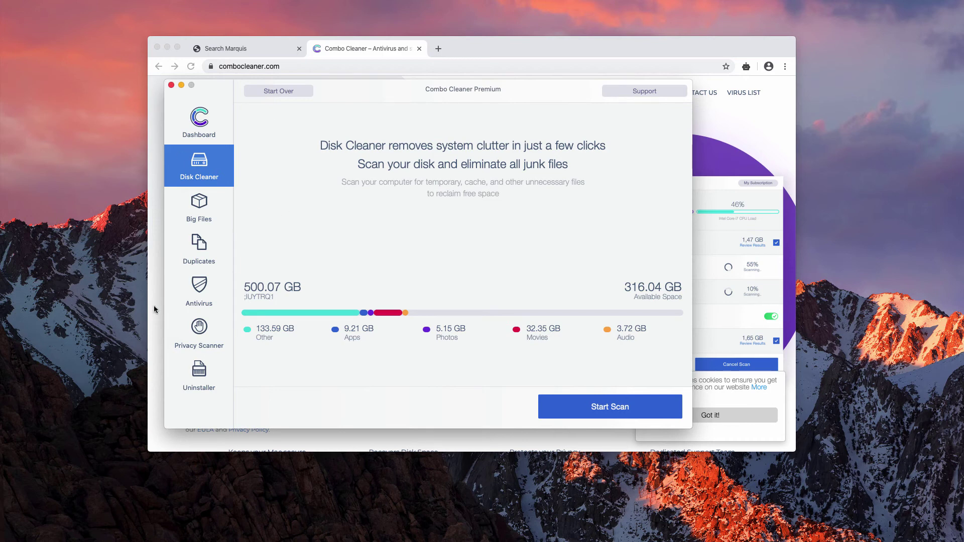
click(194, 295)
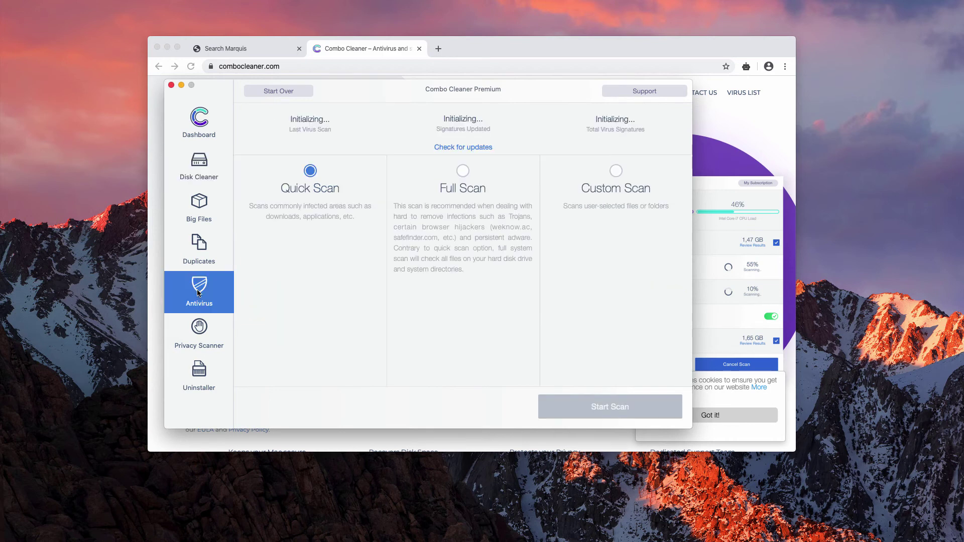
click(193, 114)
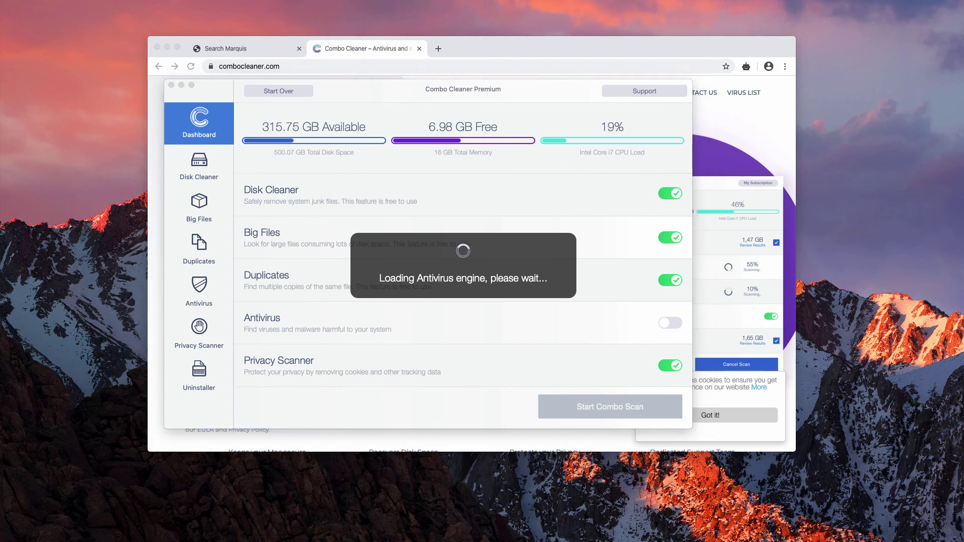
Start Combo Cleaner's combo scan from the Dashboard and bring its window to the front.
click(594, 411)
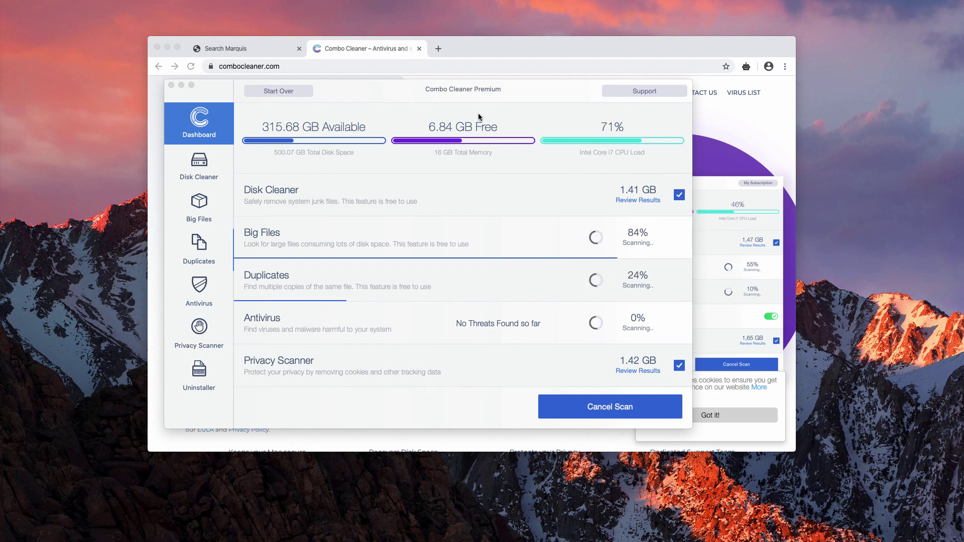
click(495, 93)
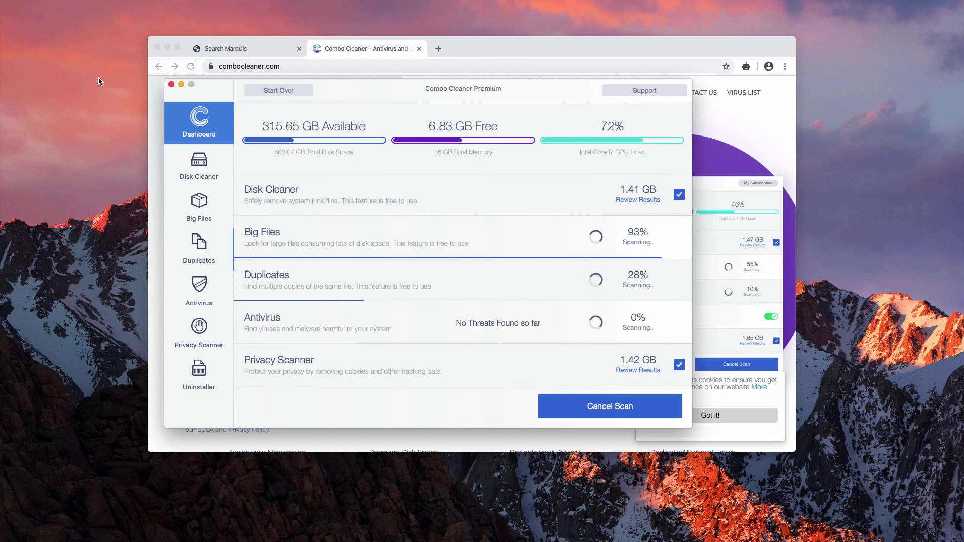